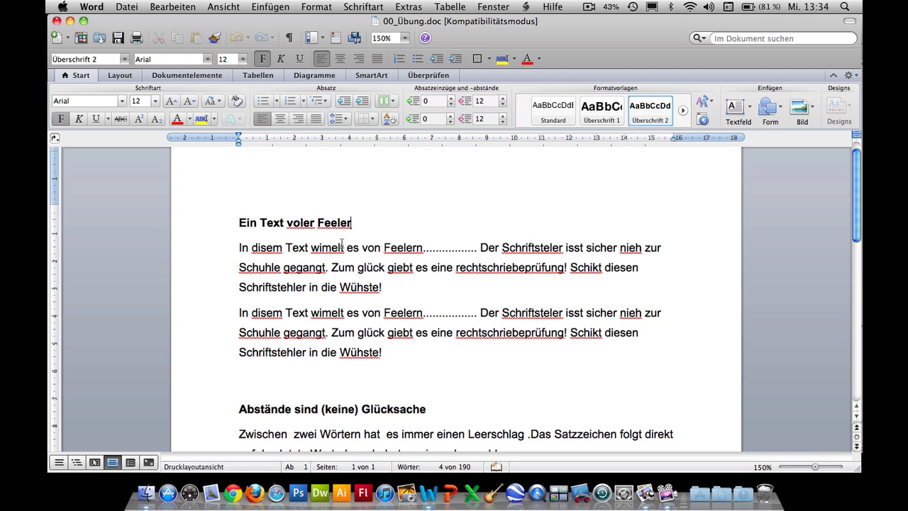
Fix the heading words 'voler' and 'Feeler' to 'voller' and 'Fehler'
{"action": "left_click", "coordinate": [303, 224]}
{"action": "type", "text": "l"}
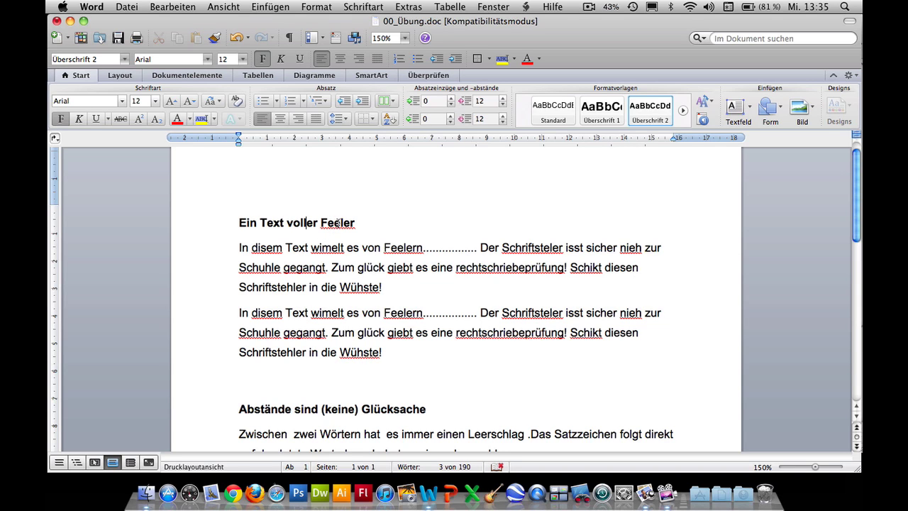
{"action": "left_click", "coordinate": [339, 223]}
{"action": "key", "text": "BackSpace"}
{"action": "type", "text": "h"}
Correct 'disem', 'wimelt' and 'Feelern' to 'diesem', 'wimmelt' and 'Fehlern' in the first paragraph
{"action": "left_click", "coordinate": [260, 247]}
{"action": "type", "text": "e"}
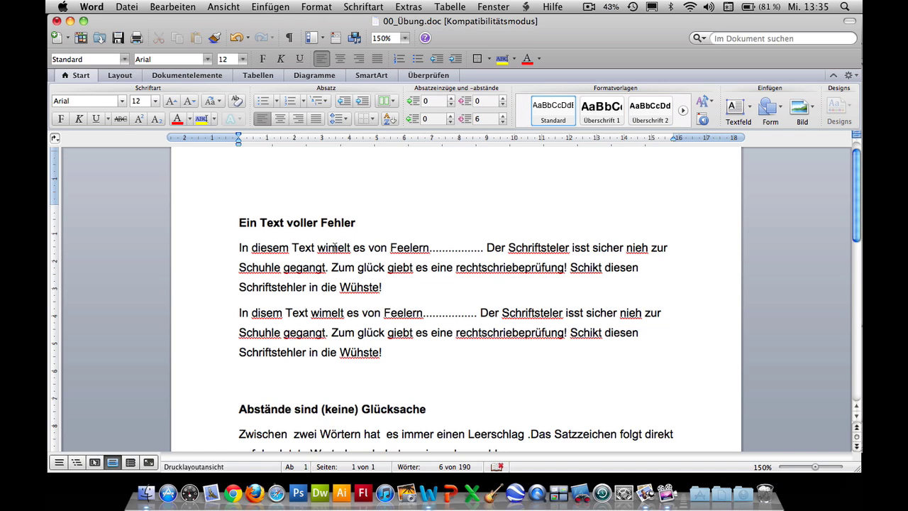
{"action": "left_click", "coordinate": [338, 248]}
{"action": "type", "text": "m"}
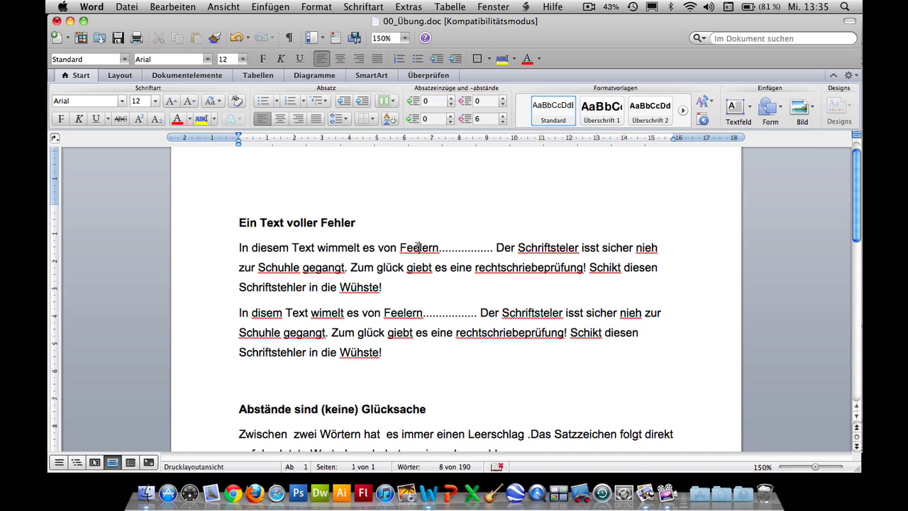
{"action": "left_click", "coordinate": [418, 248]}
{"action": "key", "text": "BackSpace"}
{"action": "type", "text": "h"}
Delete the row of dots after 'Fehlern' and change 'gegangt' to 'gegangen'
{"action": "left_click_drag", "start_coordinate": [489, 248], "coordinate": [439, 249]}
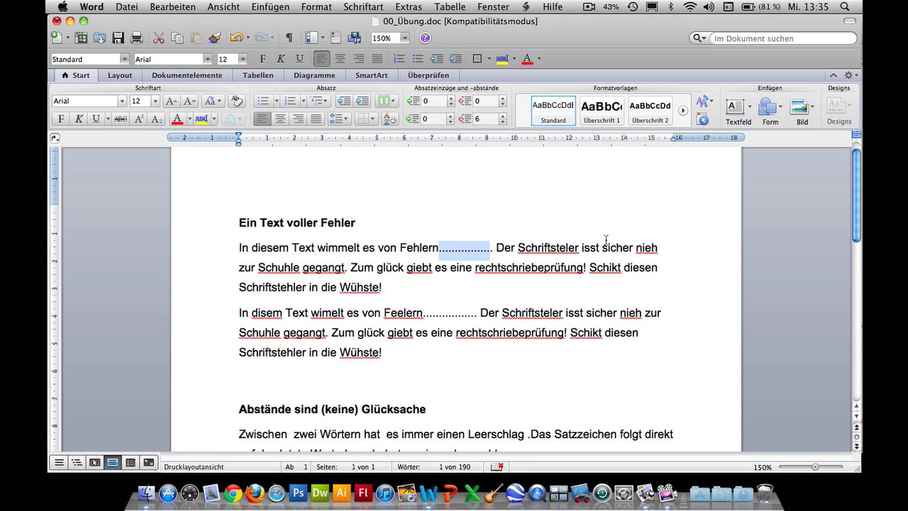
{"action": "key", "text": "BackSpace"}
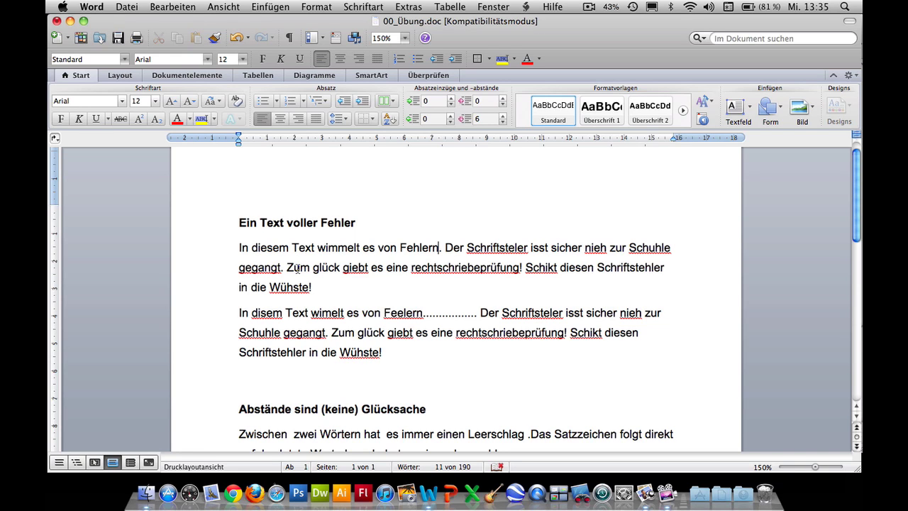
{"action": "left_click", "coordinate": [281, 268]}
{"action": "key", "text": "BackSpace"}
{"action": "type", "text": "en"}
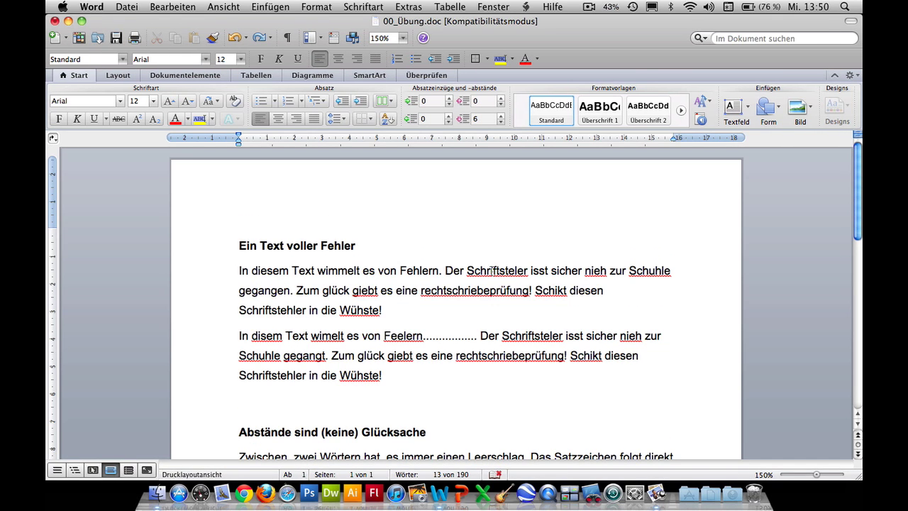
Select 'Schriftsteler' and bring up its spelling context menu
{"action": "double_click", "coordinate": [491, 270]}
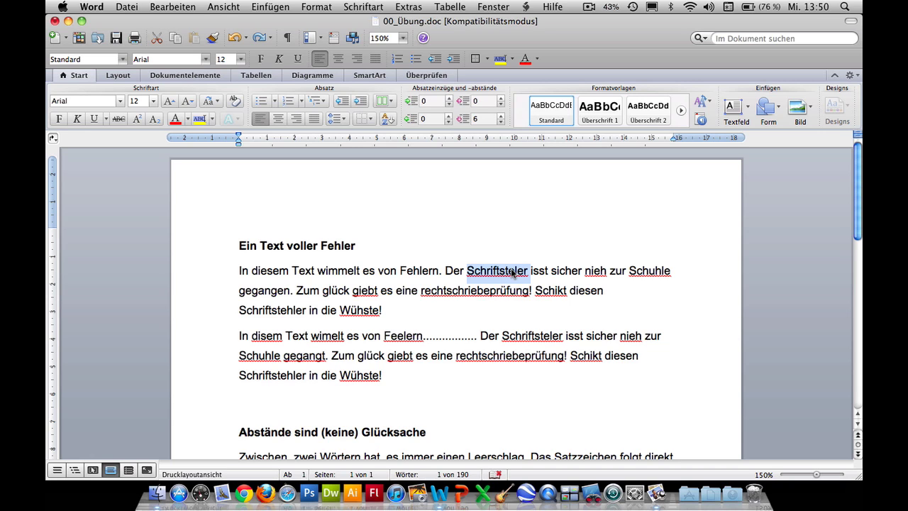
{"action": "right_click", "coordinate": [511, 273]}
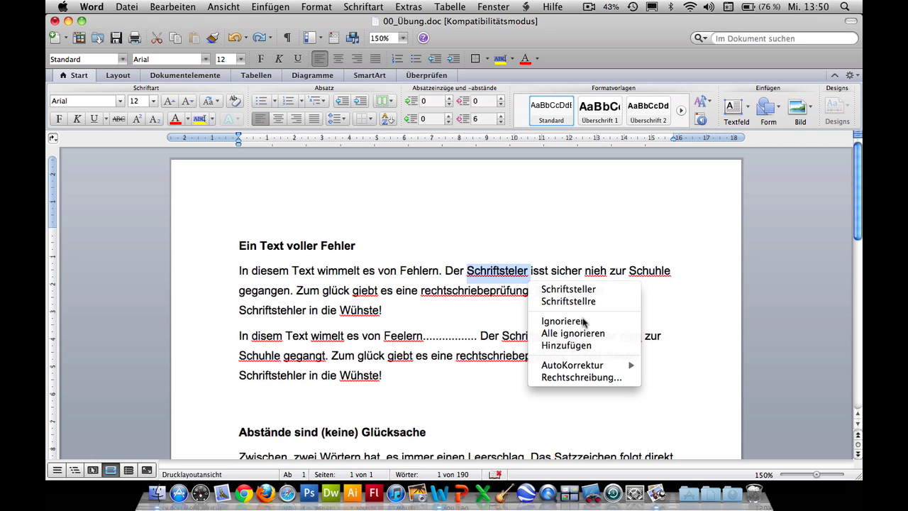
Use the Rechtschreibung spelling dialog to change 'Schriftsteler' to 'Schriftsteller'
{"action": "left_click", "coordinate": [590, 379]}
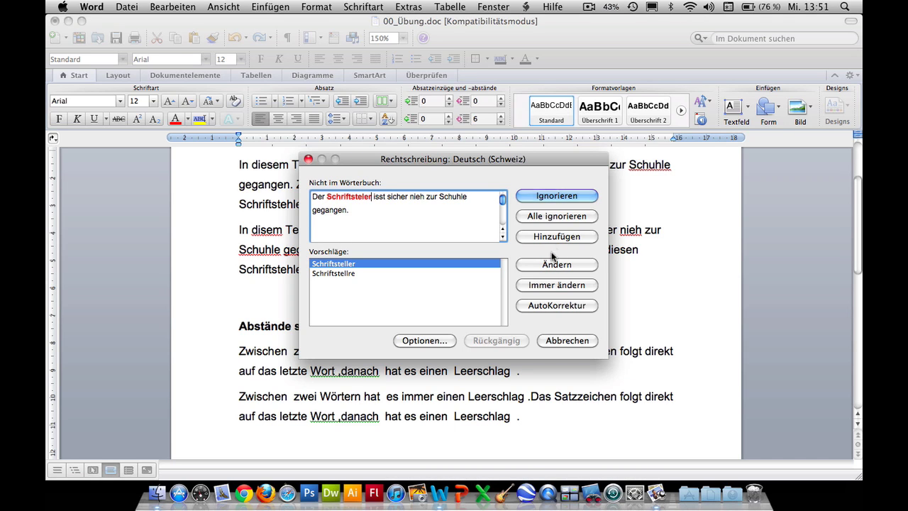
{"action": "left_click", "coordinate": [553, 264]}
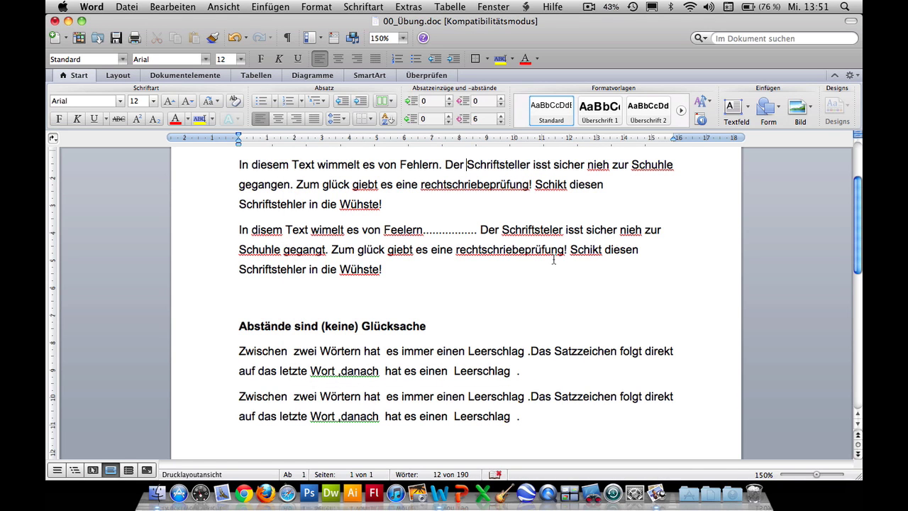
Replace the second-paragraph 'Schriftsteler' with the suggestion 'Schriftsteller', then reselect the word
{"action": "double_click", "coordinate": [533, 230]}
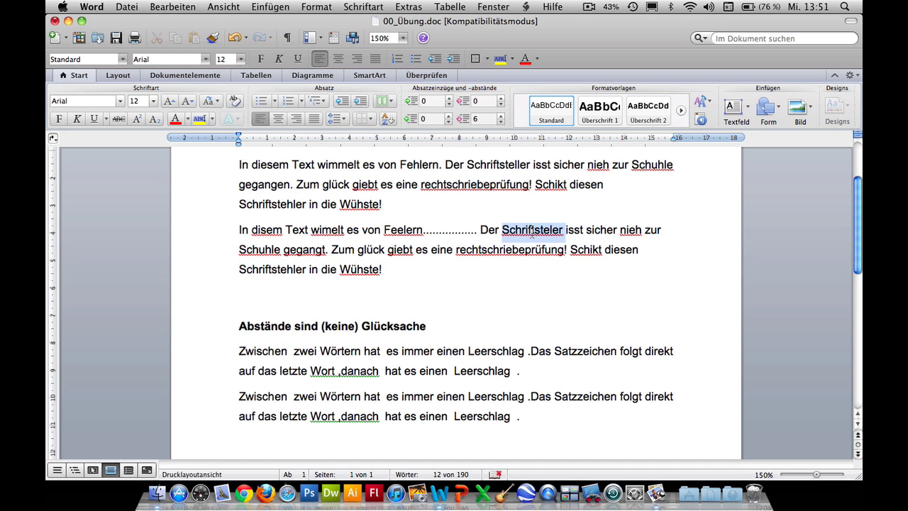
{"action": "right_click", "coordinate": [533, 234]}
{"action": "left_click", "coordinate": [582, 247]}
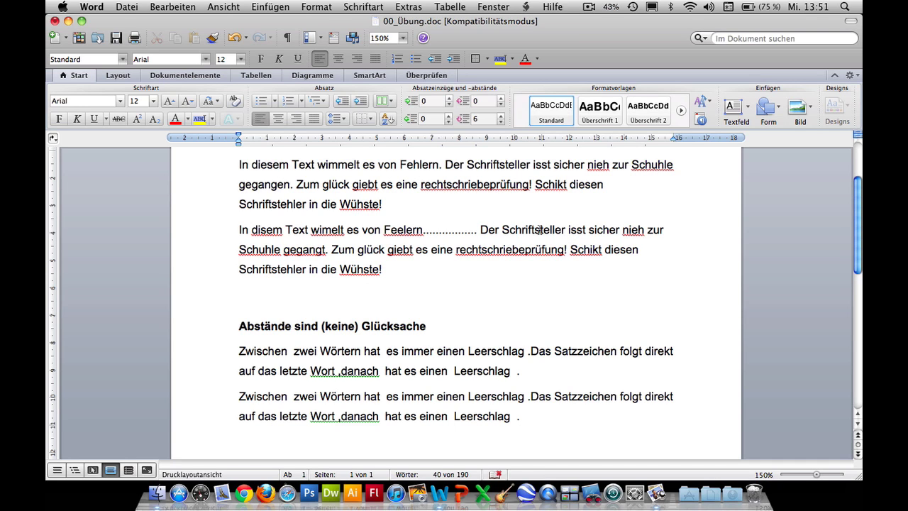
{"action": "double_click", "coordinate": [541, 230]}
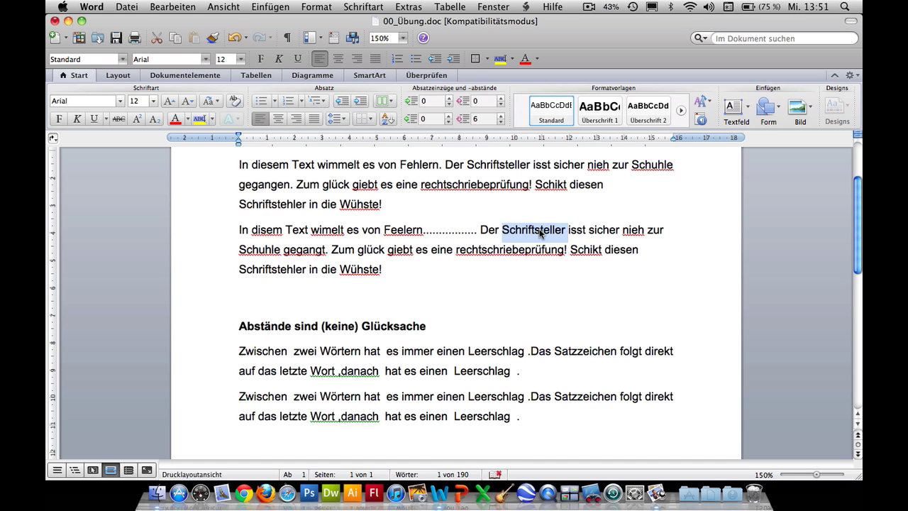
Insert the thesaurus synonym 'Autor' in place of 'Schriftsteller' via Extras > Thesaurus
{"action": "left_click", "coordinate": [409, 7]}
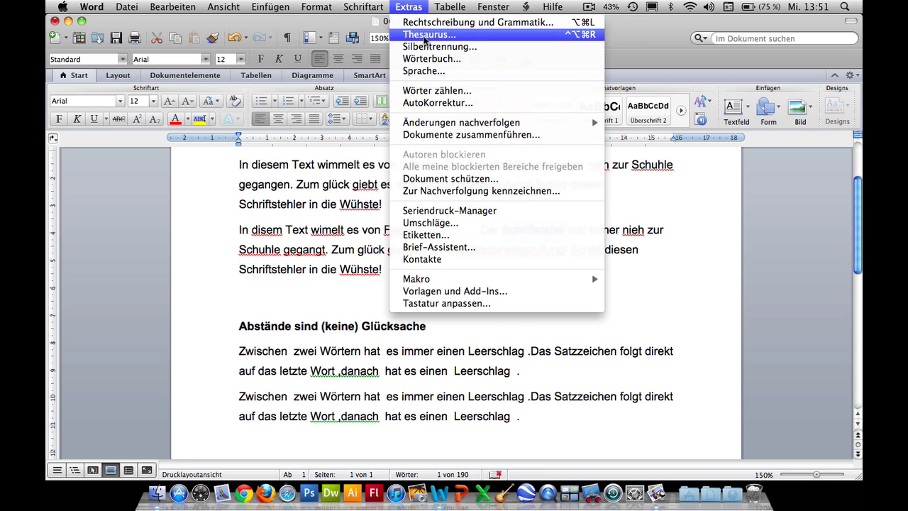
{"action": "left_click", "coordinate": [426, 34]}
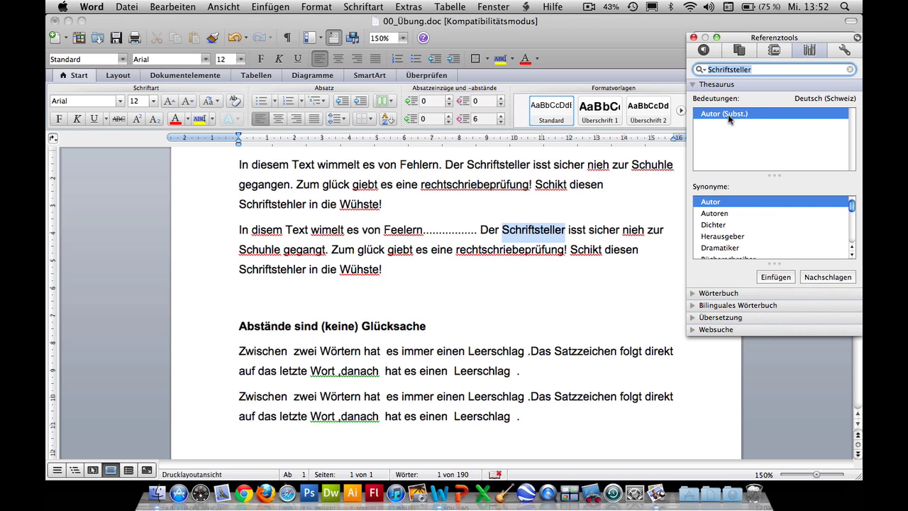
{"action": "left_click", "coordinate": [729, 225]}
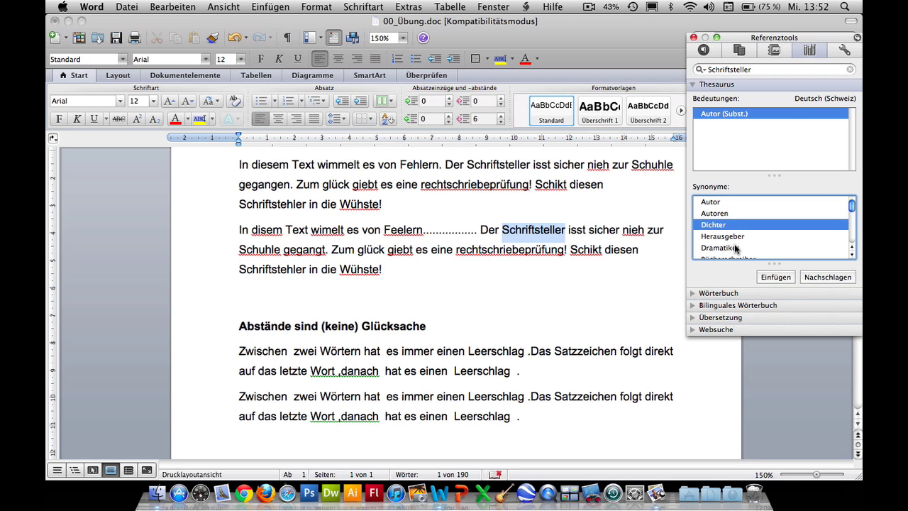
{"action": "left_click", "coordinate": [736, 248]}
{"action": "left_click", "coordinate": [722, 204]}
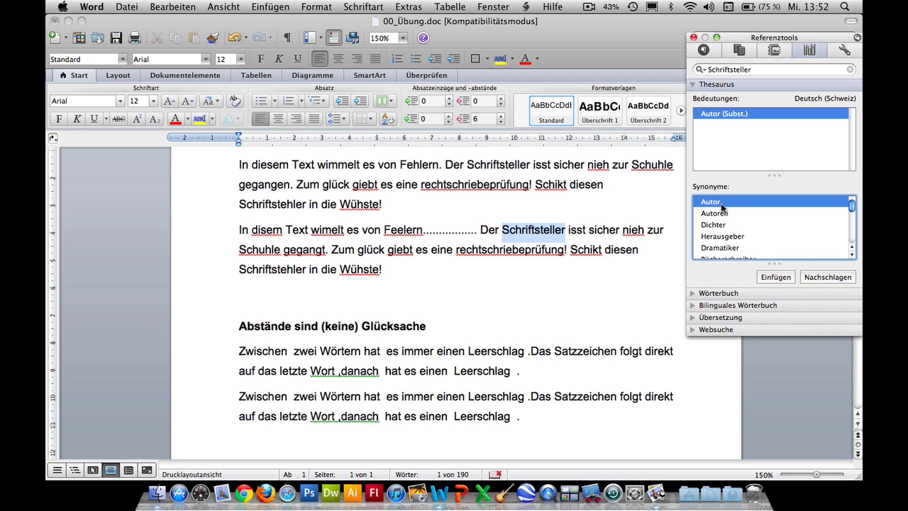
{"action": "left_click", "coordinate": [775, 277]}
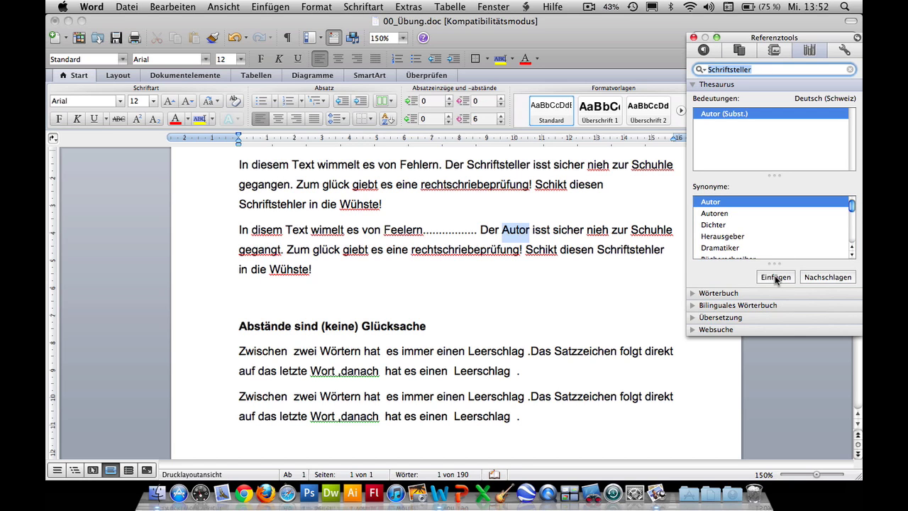